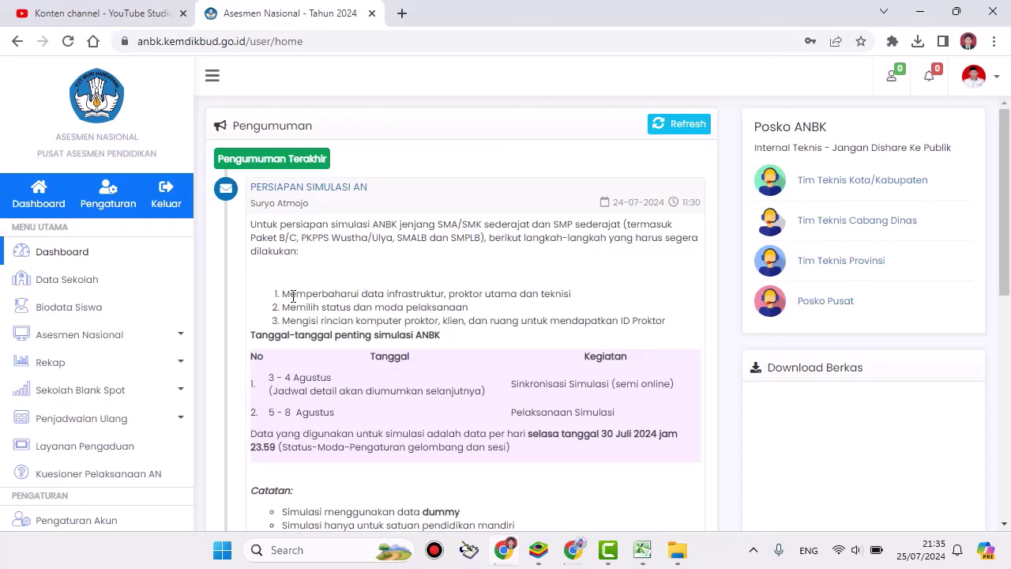
# Step: Open the Data Sekolah form and switch Moda Pelaksanaan to Online and back to Semi Online
pyautogui.moveTo(283, 295); pyautogui.dragTo(584, 304)
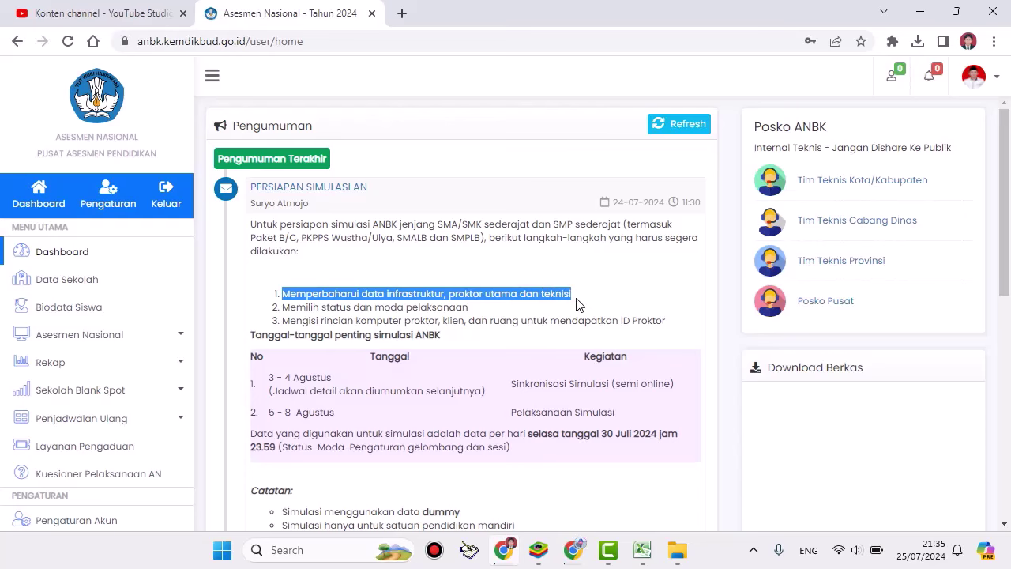
pyautogui.click(63, 281)
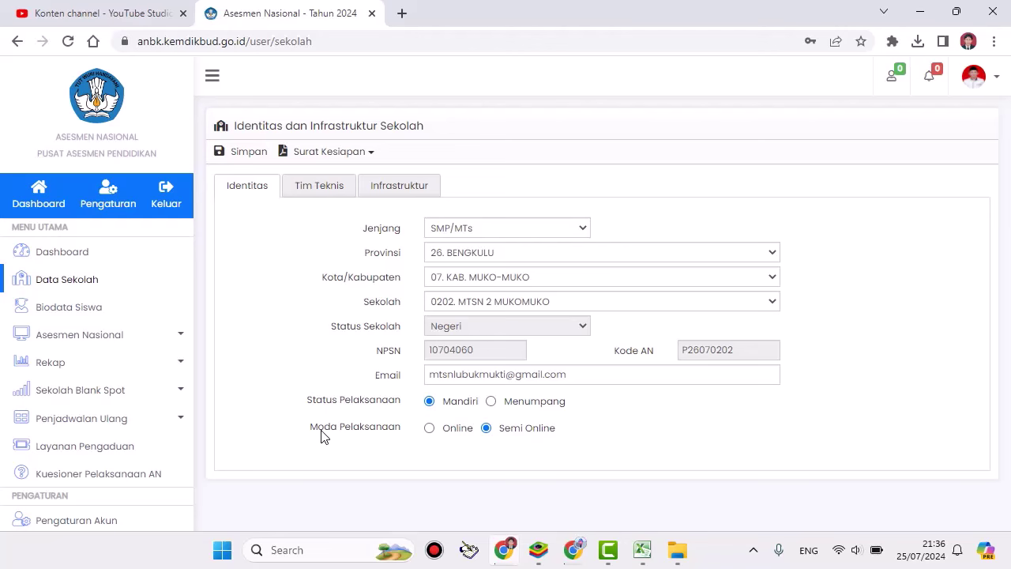
pyautogui.click(429, 428)
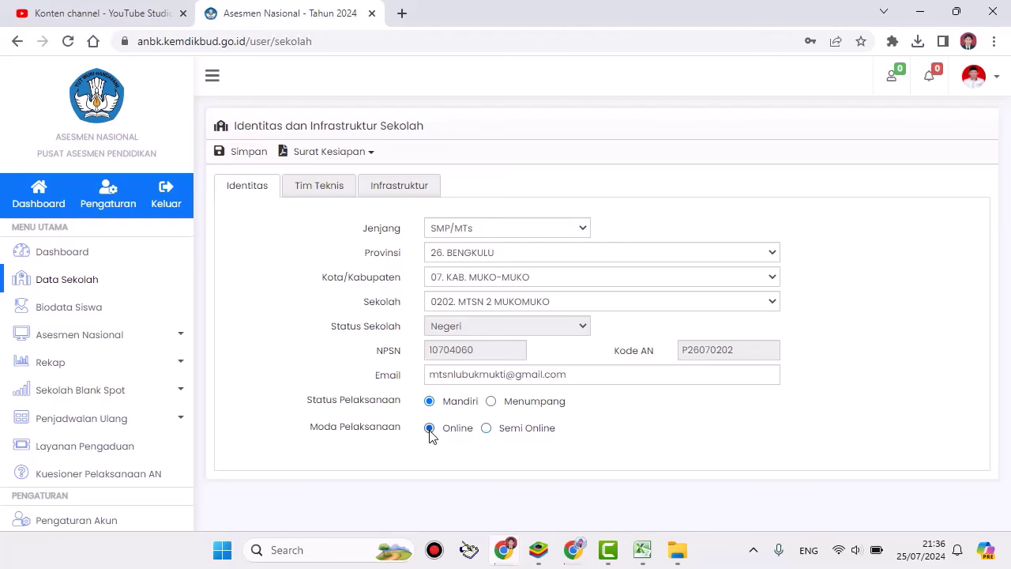
pyautogui.click(487, 429)
# Step: On the Tim Teknis tab, enter a new proctor name, e-mail address and phone number
pyautogui.click(307, 196)
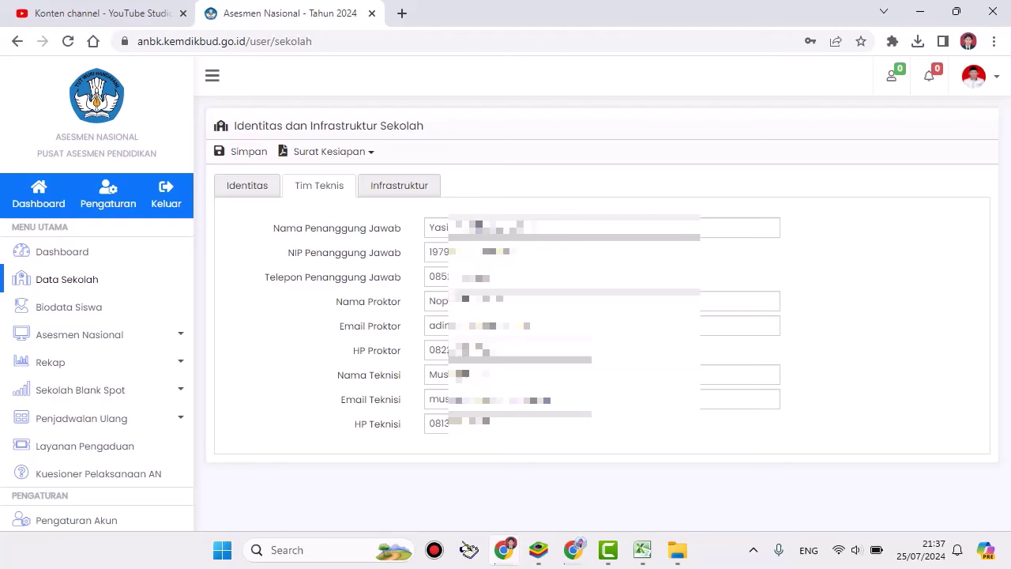
pyautogui.click(553, 301)
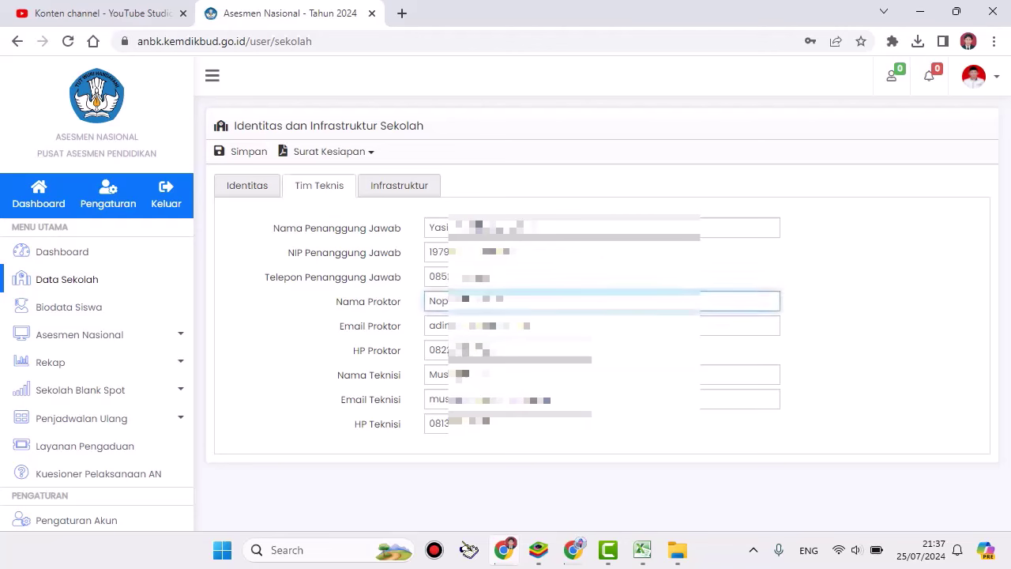
pyautogui.press('BackSpace')
pyautogui.press('BackSpace')
pyautogui.press('BackSpace')
pyautogui.press('BackSpace')
pyautogui.press('BackSpace')
pyautogui.write('Dika')
pyautogui.press('Tab')
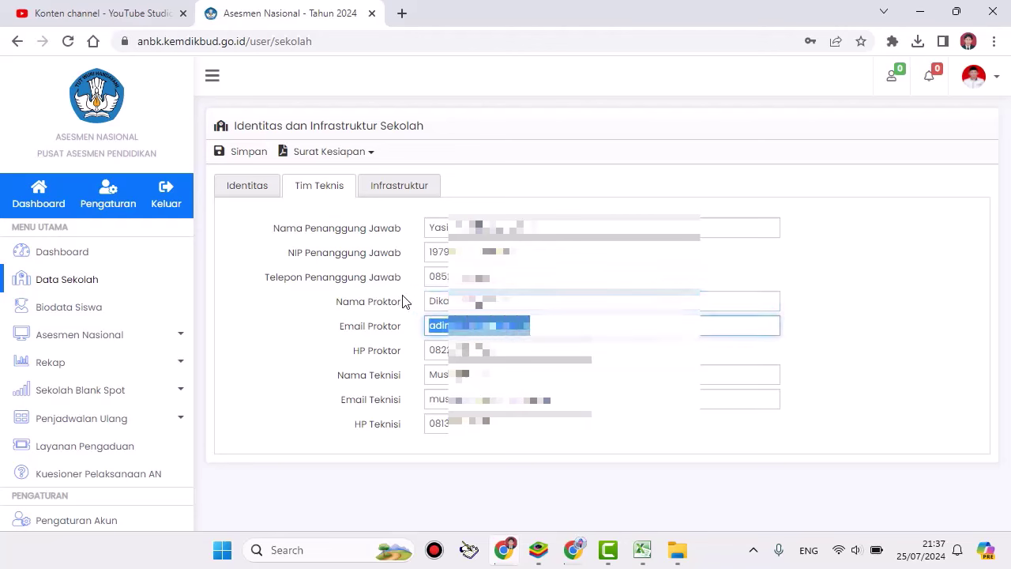
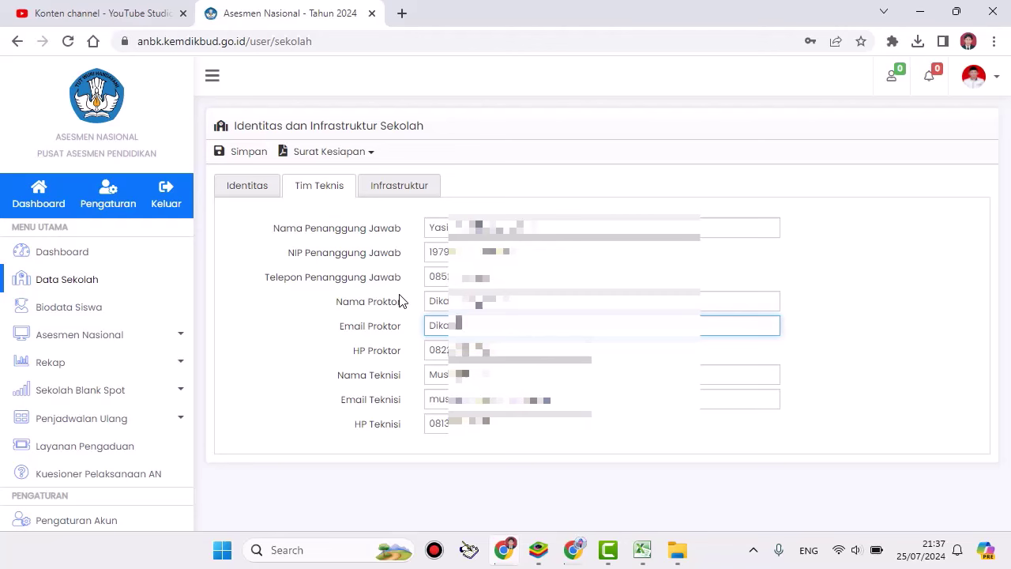
pyautogui.press('Tab')
pyautogui.write('0')
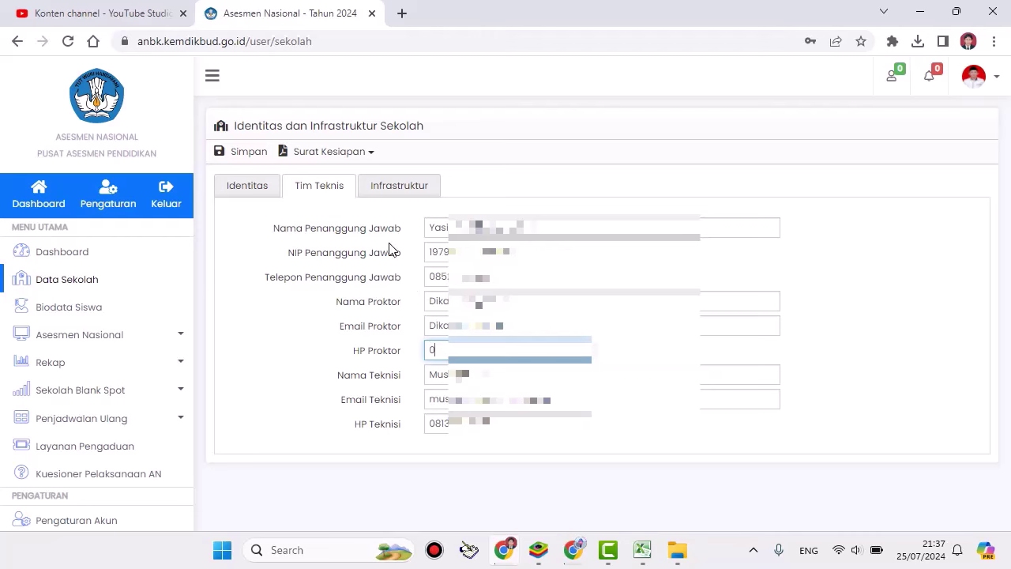
# Step: Review the Infrastruktur figures, then save the school data and dismiss 'Data berhasil disimpan'
pyautogui.click(381, 193)
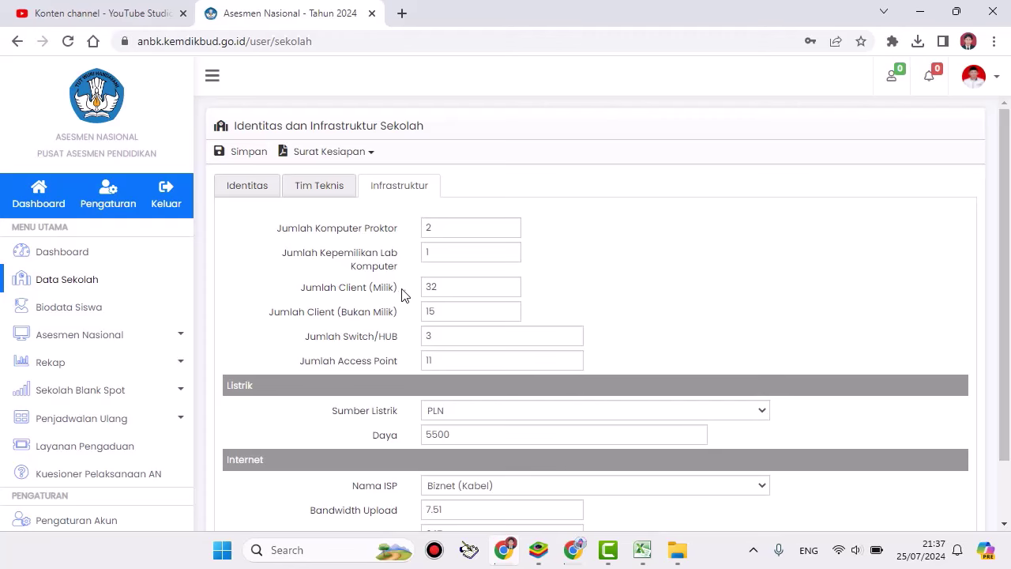
pyautogui.scroll(-2, 402, 282)
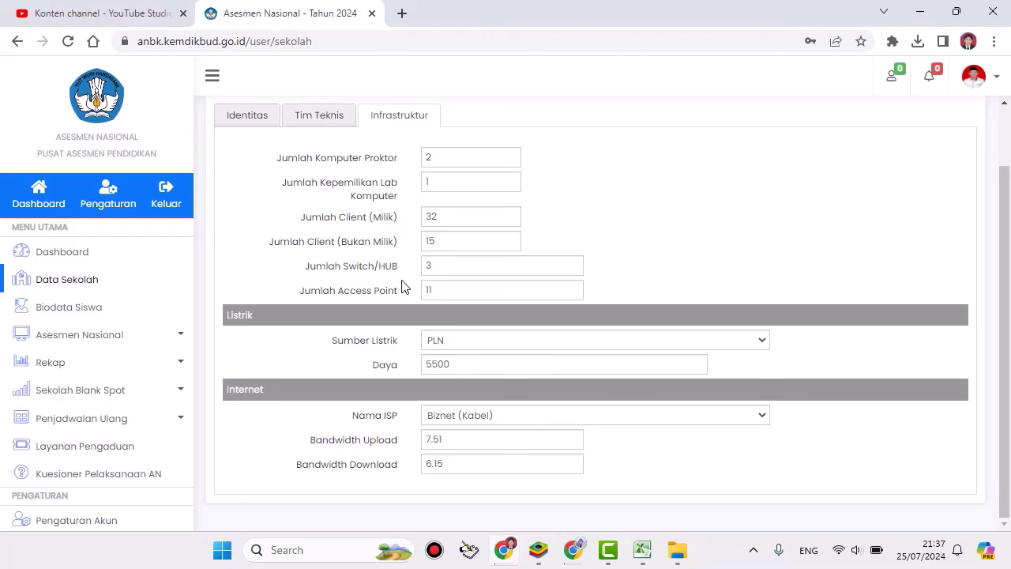
pyautogui.scroll(1, 403, 289)
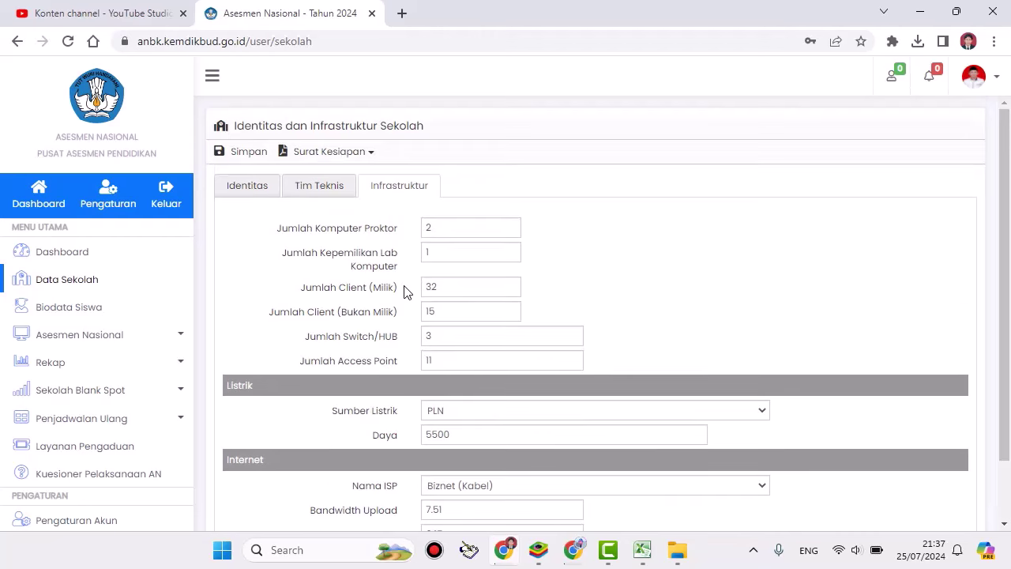
pyautogui.scroll(-1, 404, 291)
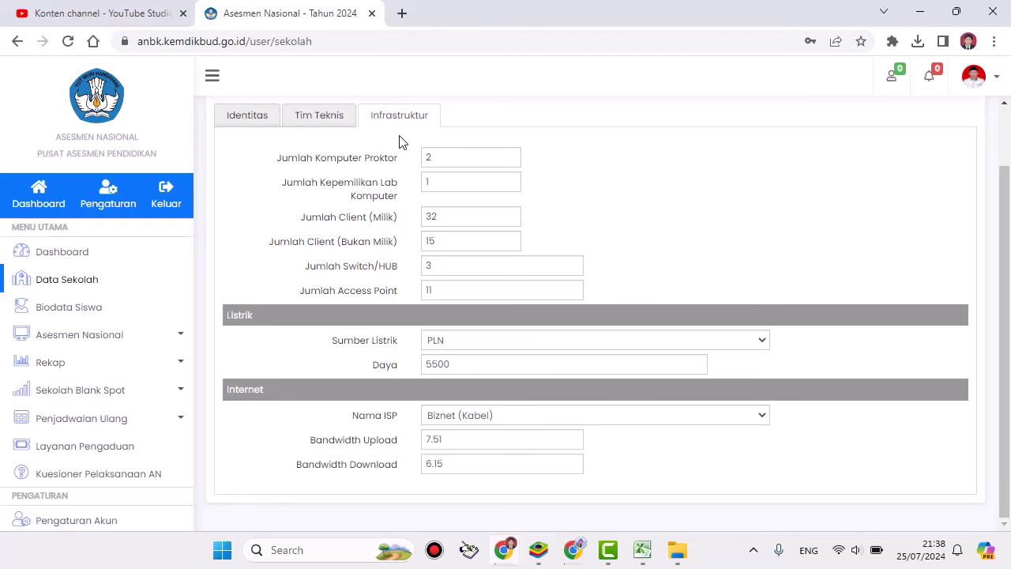
pyautogui.scroll(1, 400, 139)
pyautogui.click(245, 156)
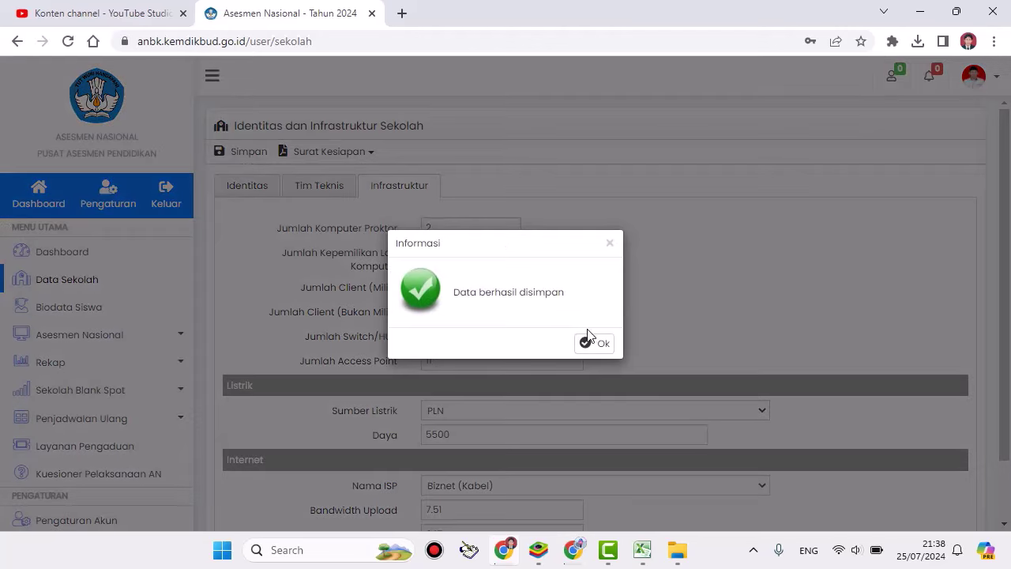
pyautogui.click(598, 340)
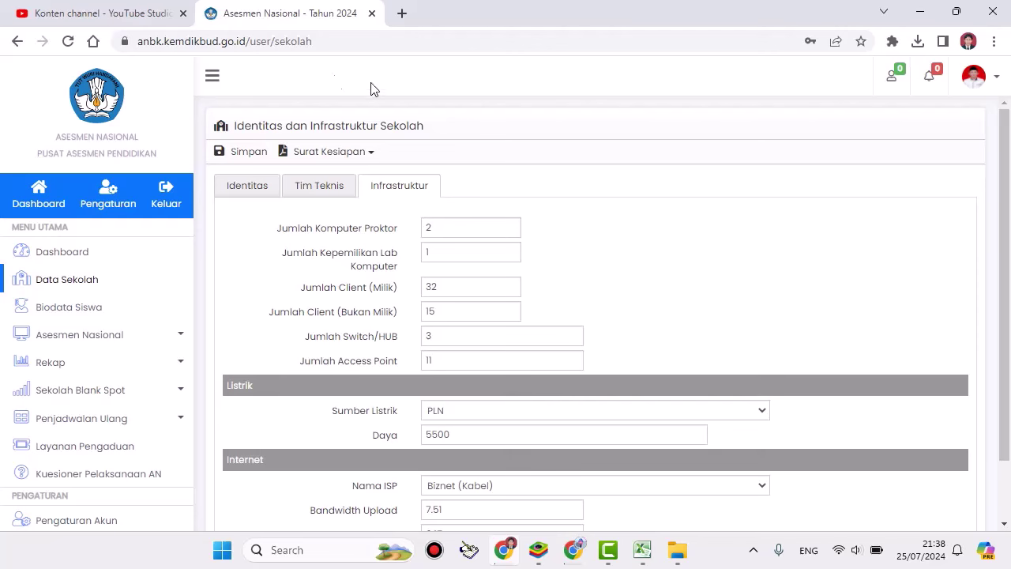
# Step: Preview the Surat Kesiapan print view, then go back and reopen its options
pyautogui.click(319, 154)
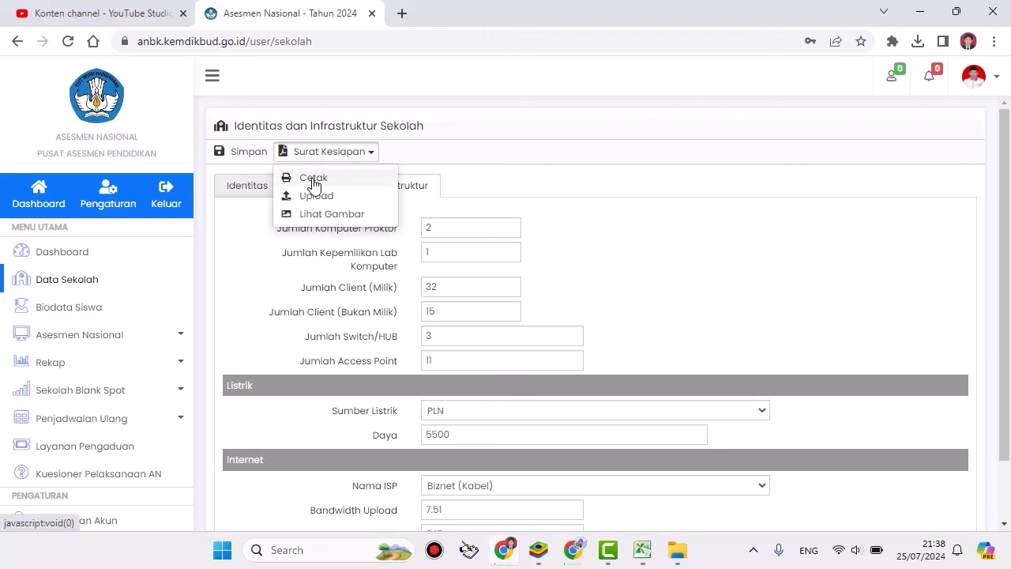
pyautogui.click(314, 179)
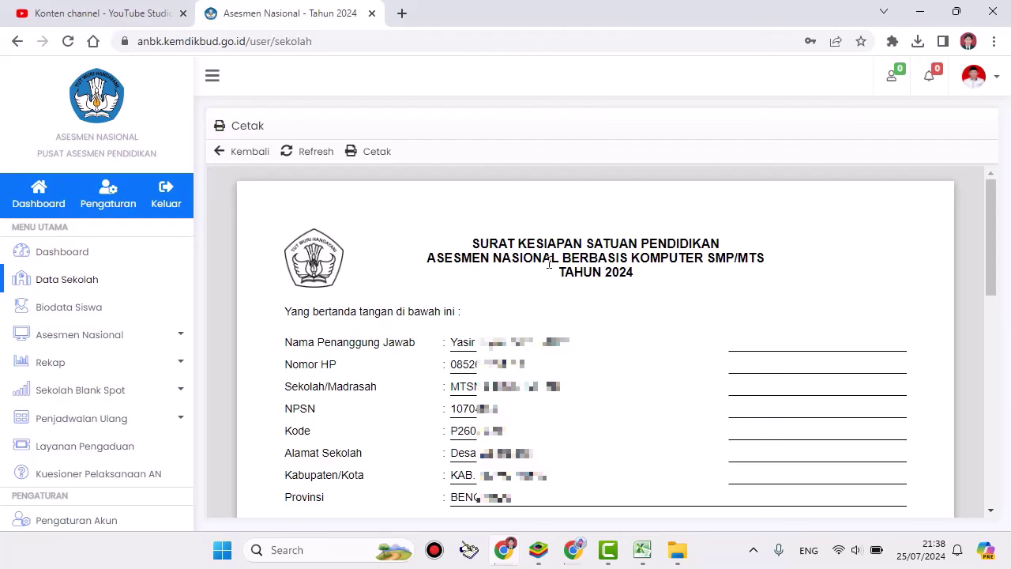
pyautogui.scroll(-4, 549, 263)
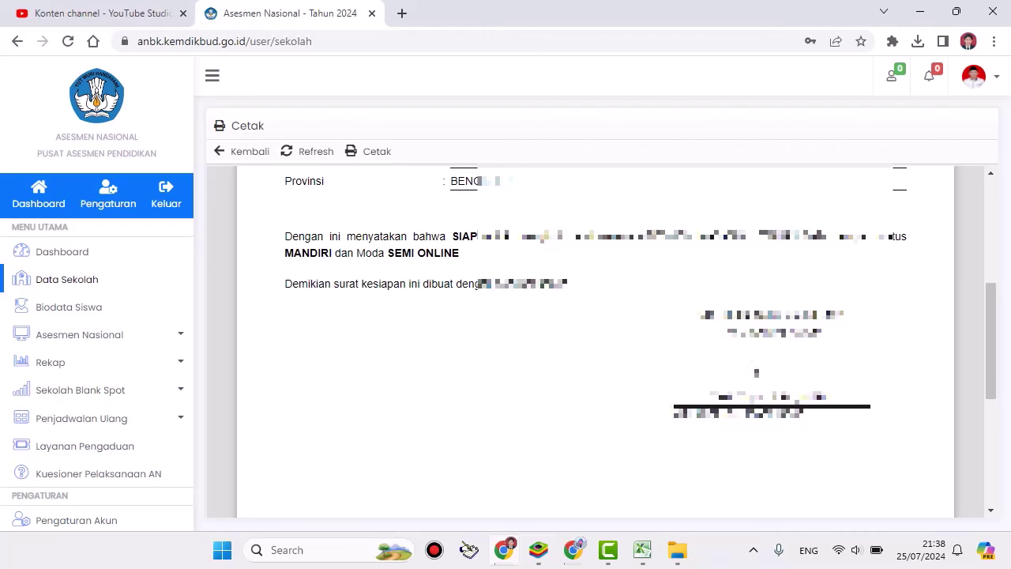
pyautogui.scroll(4, 636, 323)
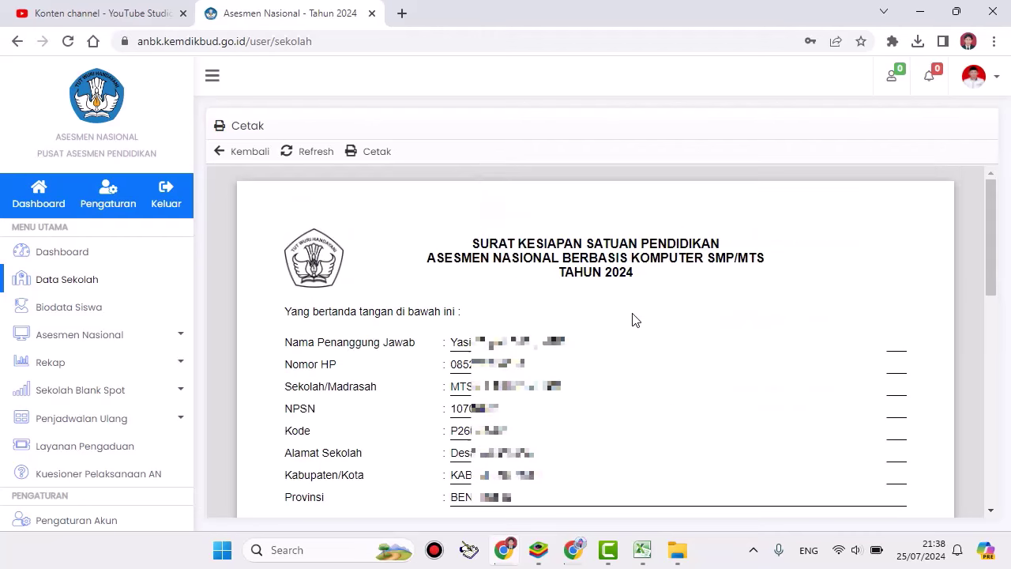
pyautogui.click(223, 151)
pyautogui.click(338, 153)
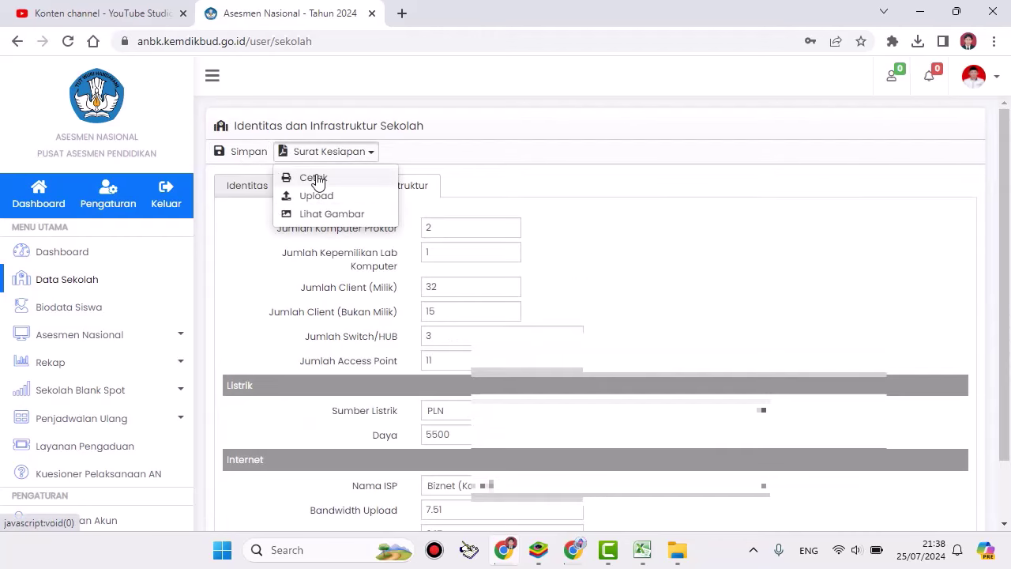
pyautogui.click(314, 178)
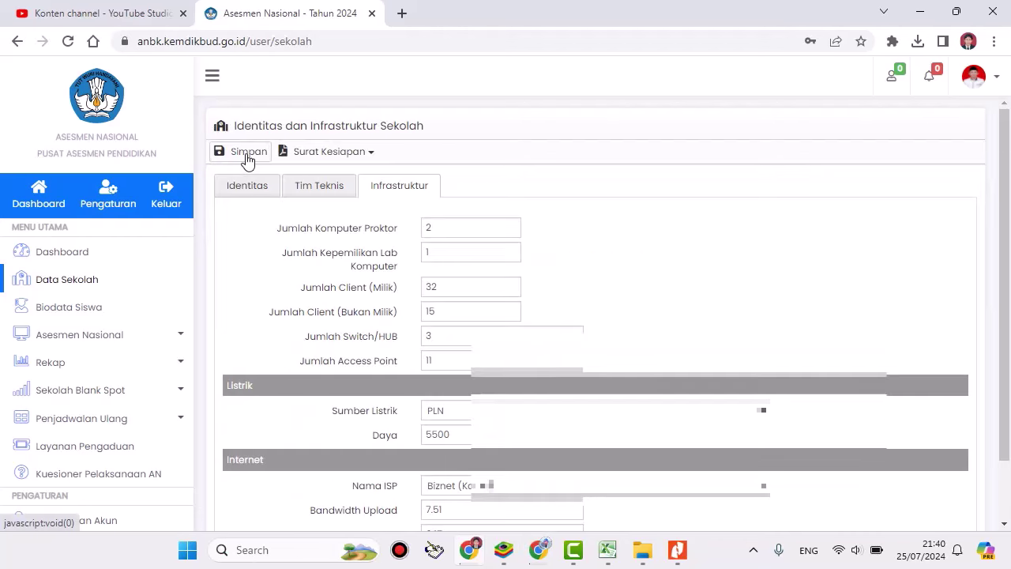
# Step: Upload 'Surat Kesiapan Asesmen Nasional - Tahun 2024_001.png' from D:\...\ANBK2024 as the scanned readiness letter
pyautogui.click(316, 155)
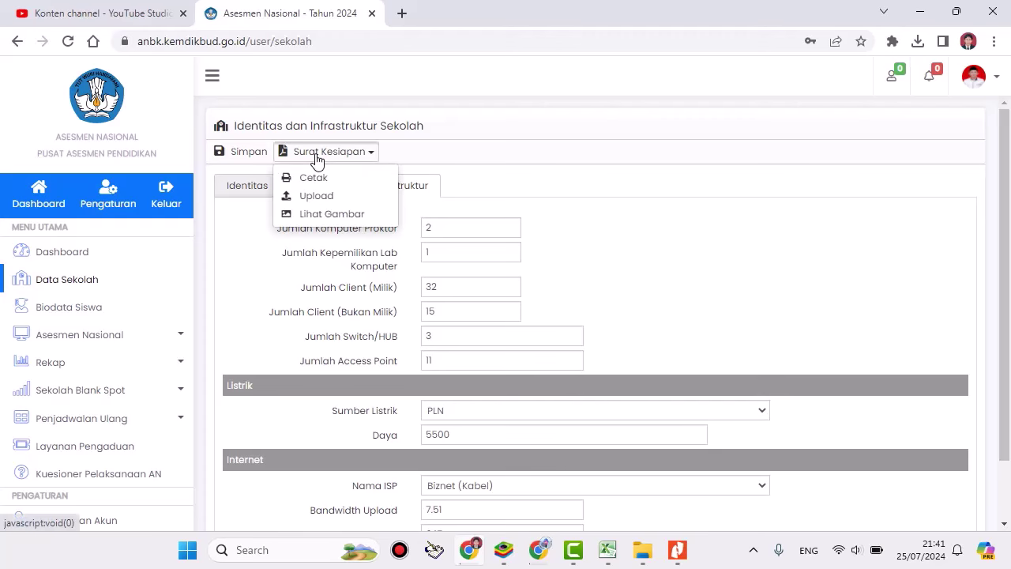
pyautogui.click(317, 197)
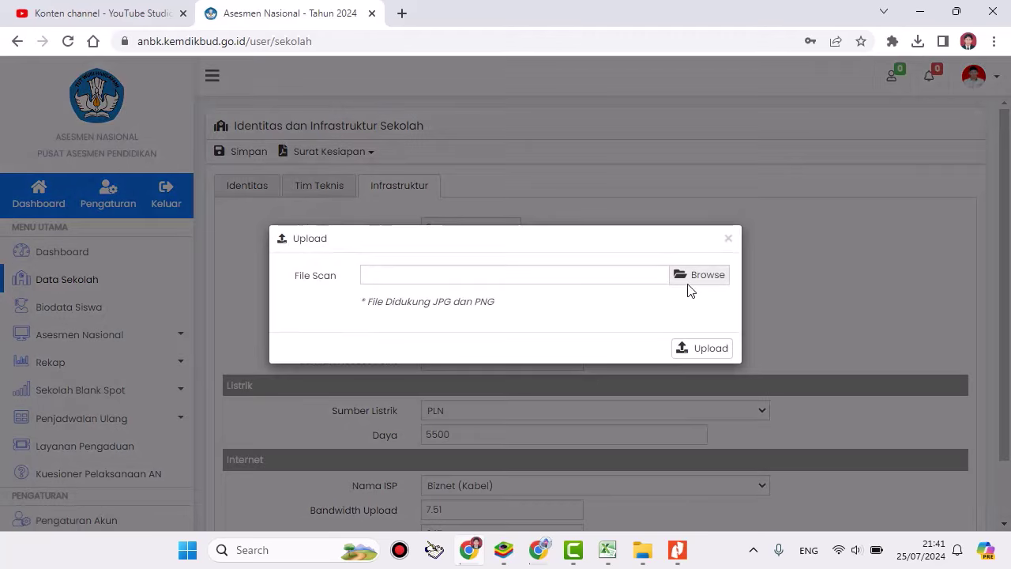
pyautogui.click(699, 277)
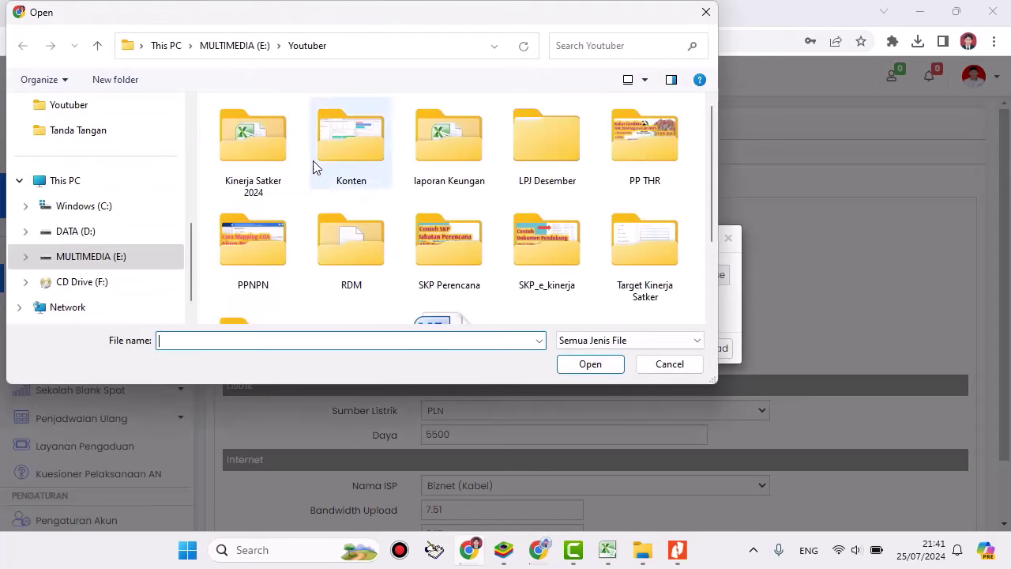
pyautogui.click(89, 236)
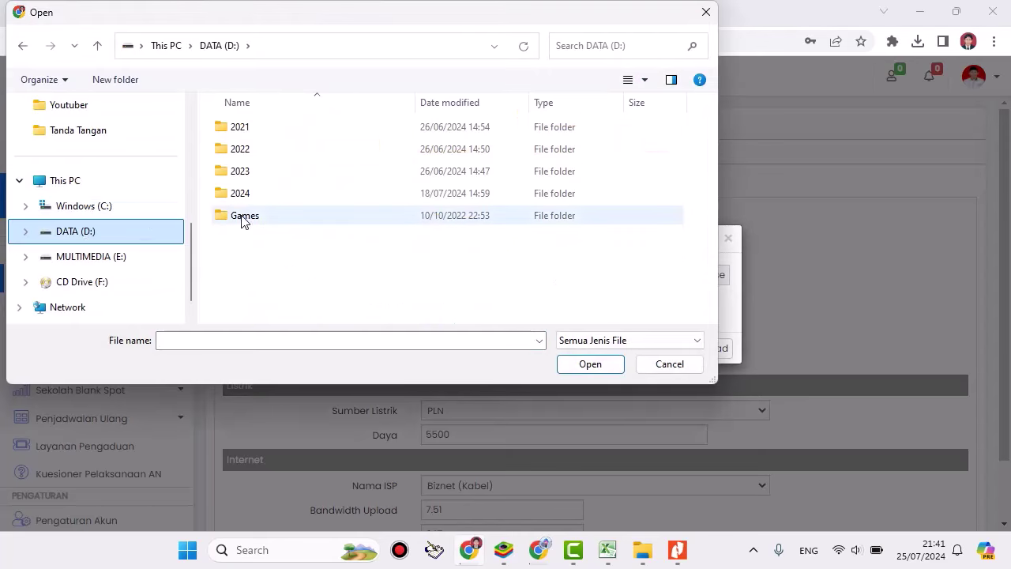
pyautogui.doubleClick(237, 192)
pyautogui.doubleClick(243, 170)
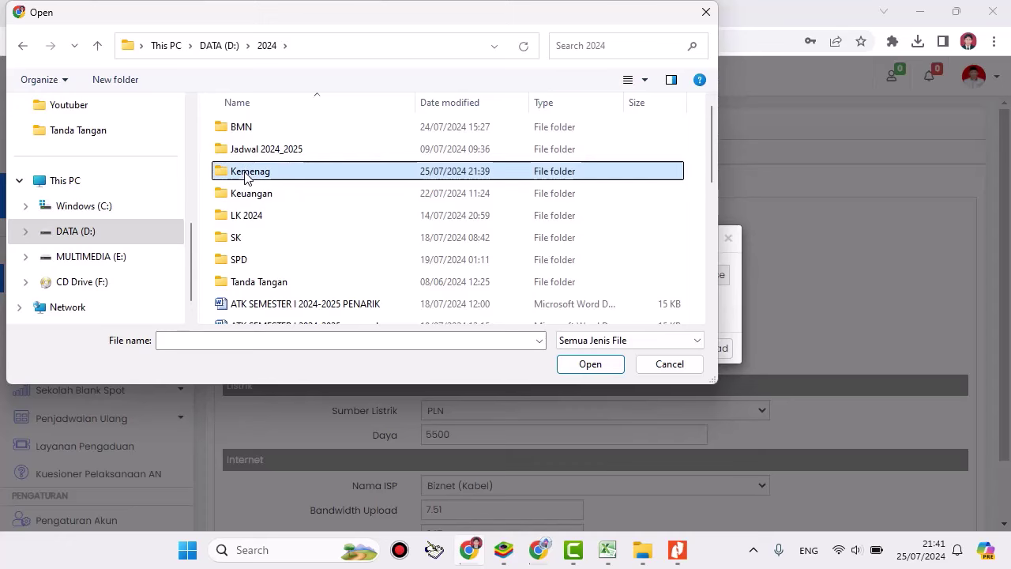
pyautogui.doubleClick(251, 150)
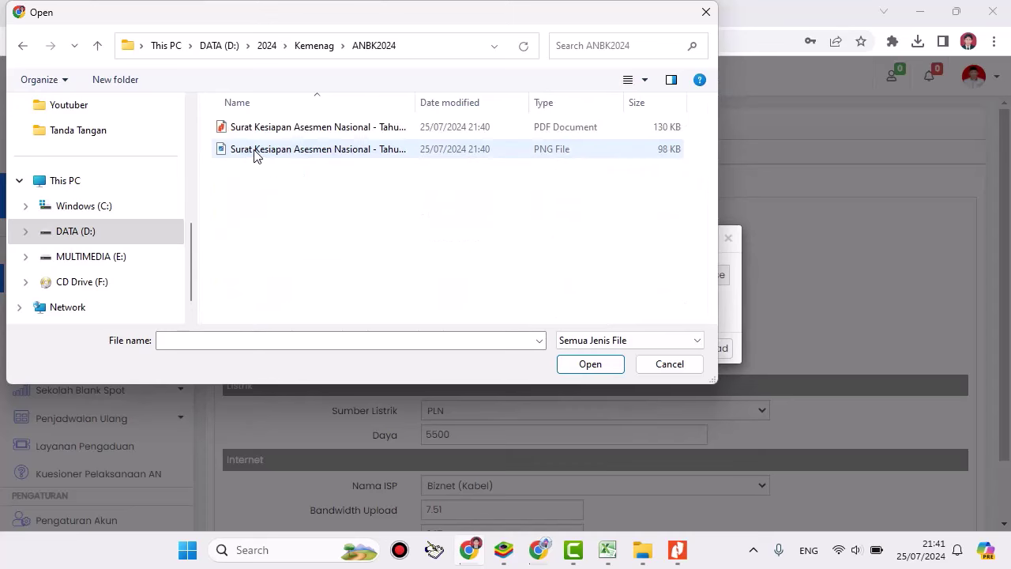
pyautogui.click(254, 154)
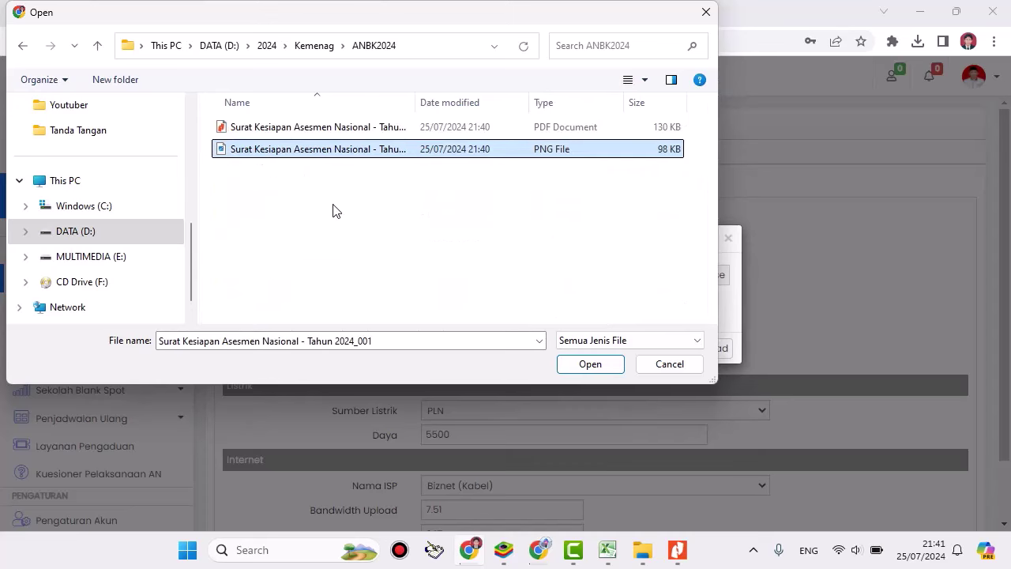
pyautogui.click(589, 365)
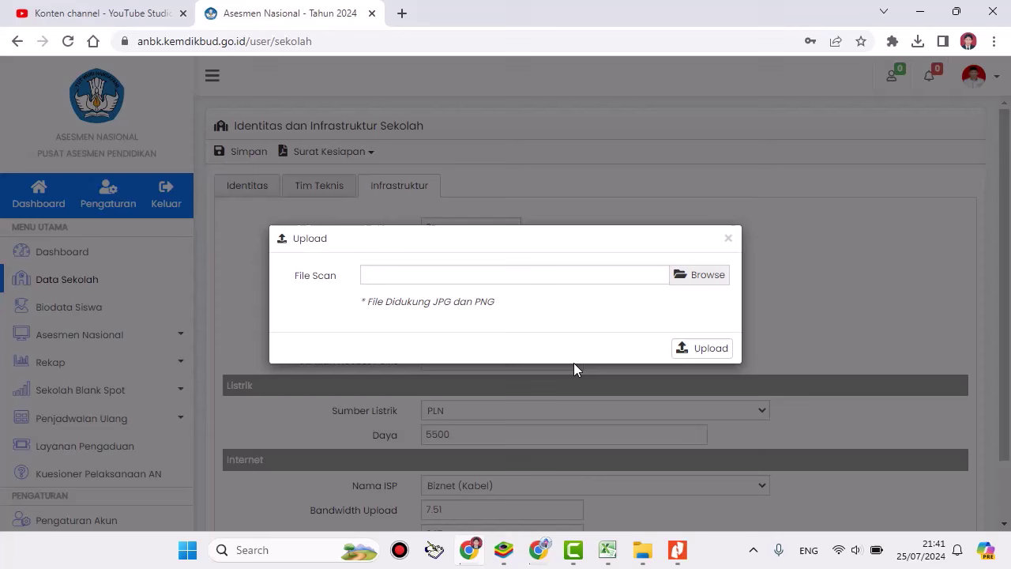
pyautogui.click(702, 351)
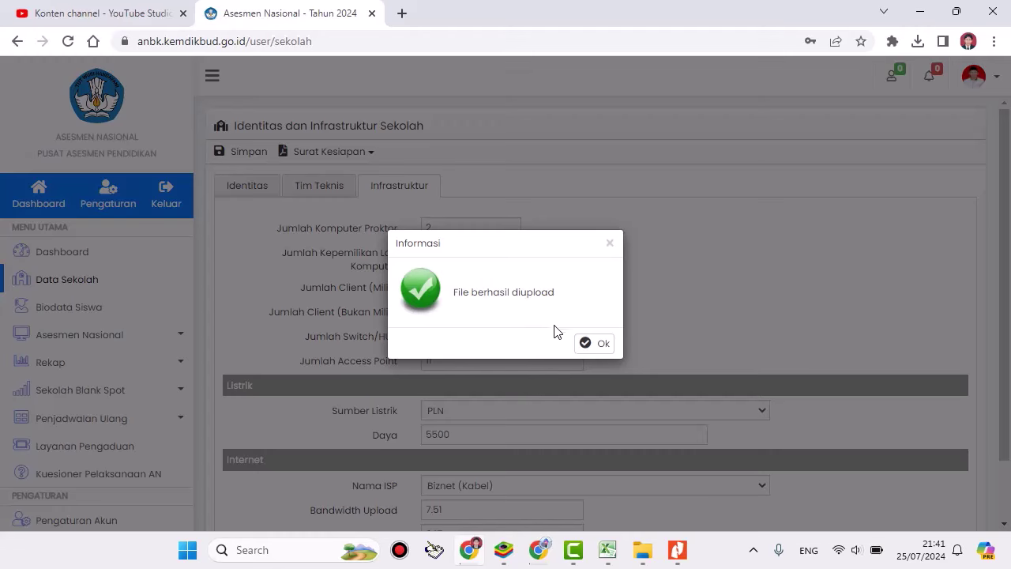
pyautogui.click(593, 343)
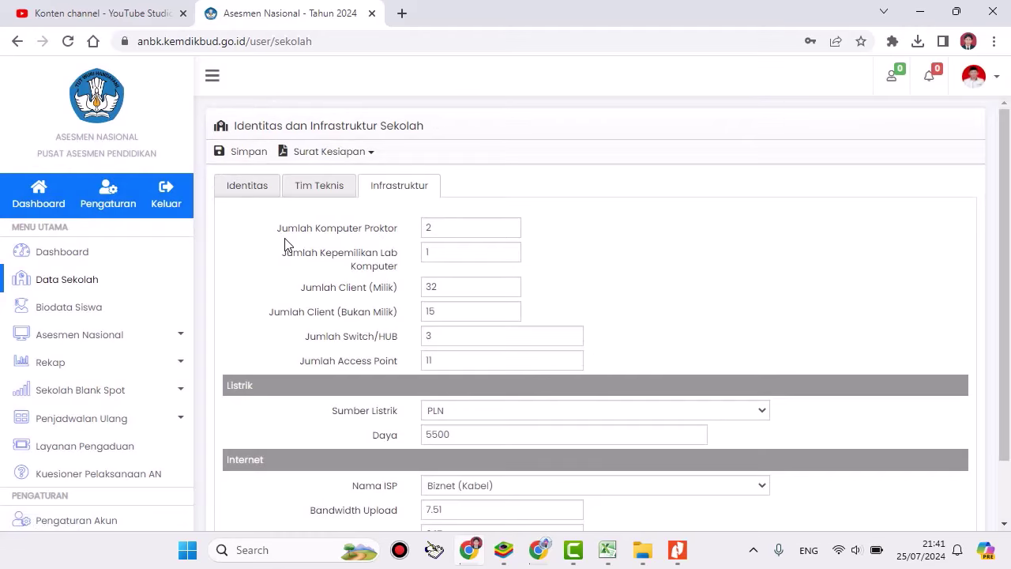
pyautogui.click(324, 157)
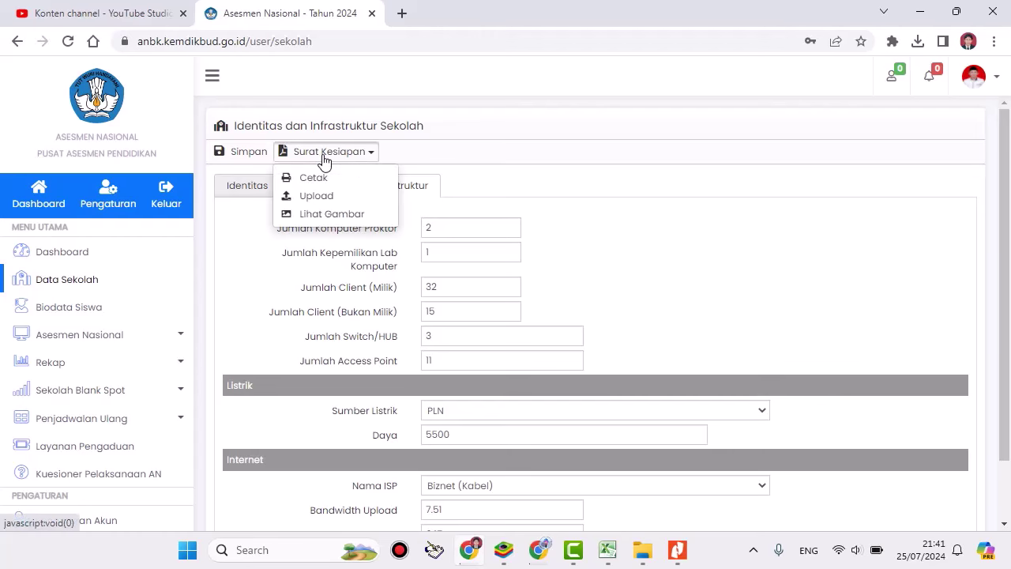
pyautogui.click(315, 214)
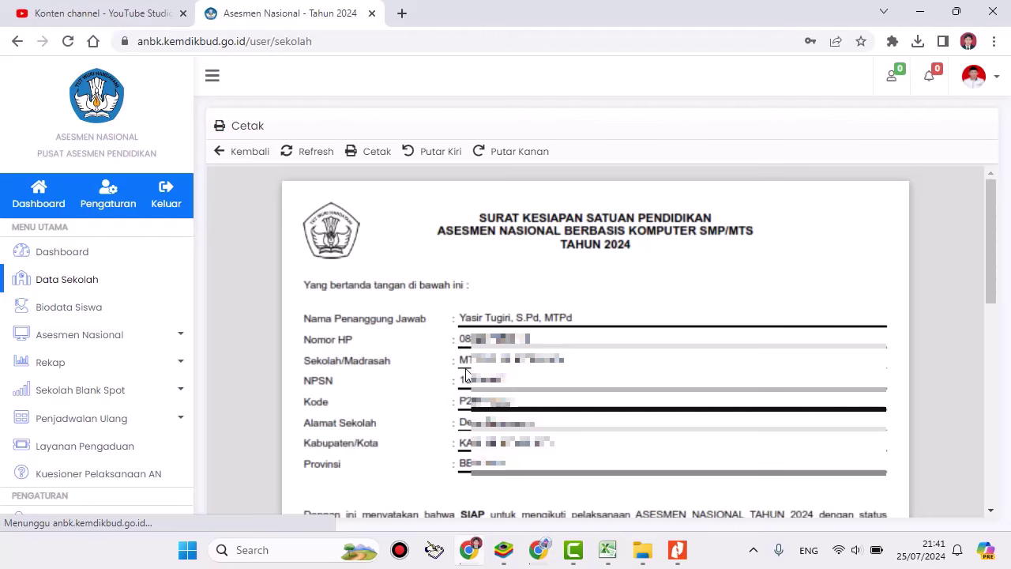
pyautogui.click(220, 152)
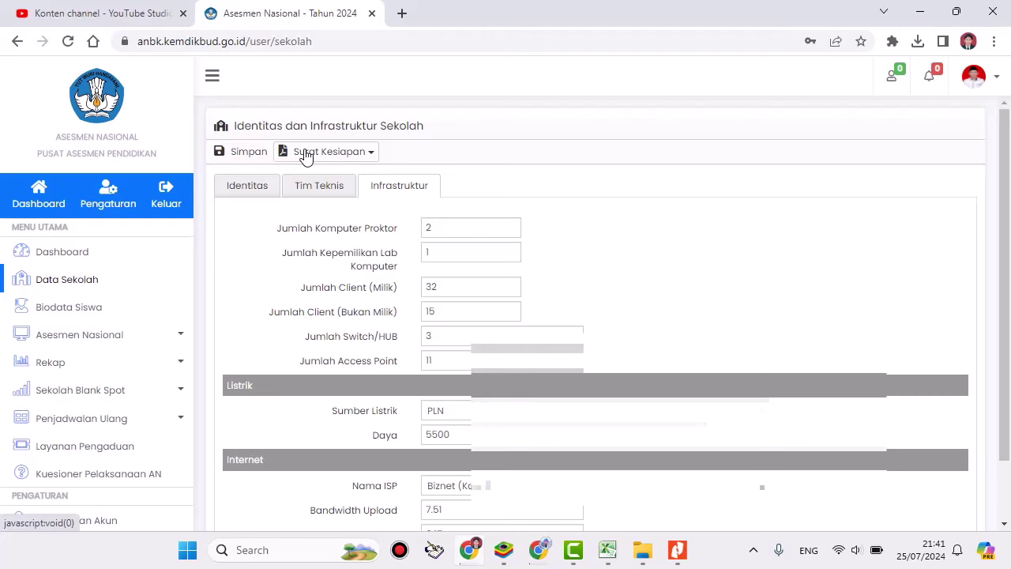
# Step: From the Dashboard, go to Asesmen Nasional > Komputer Proktor, showing an empty list
pyautogui.click(49, 197)
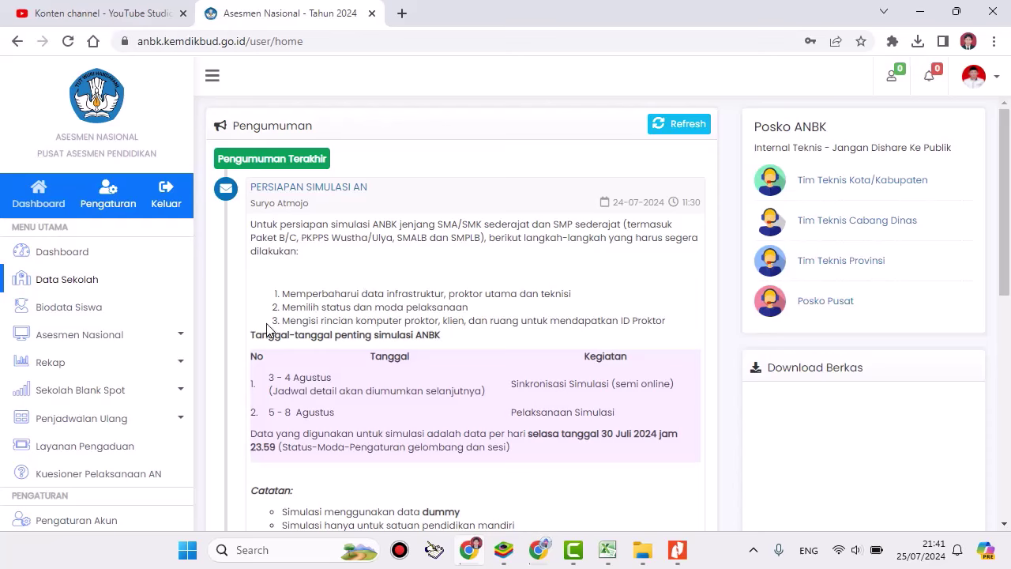
pyautogui.moveTo(261, 327); pyautogui.dragTo(328, 324)
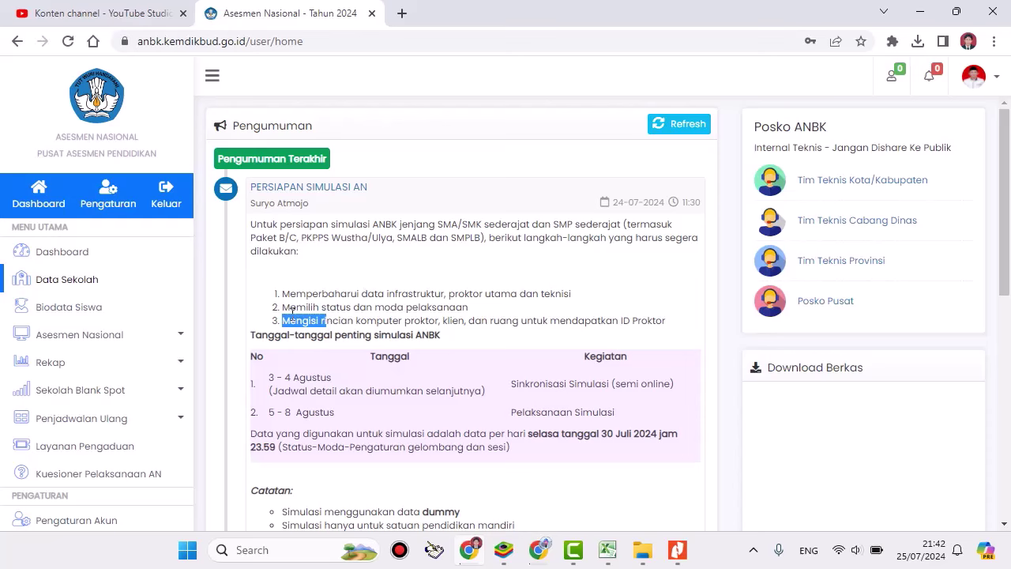
pyautogui.click(85, 340)
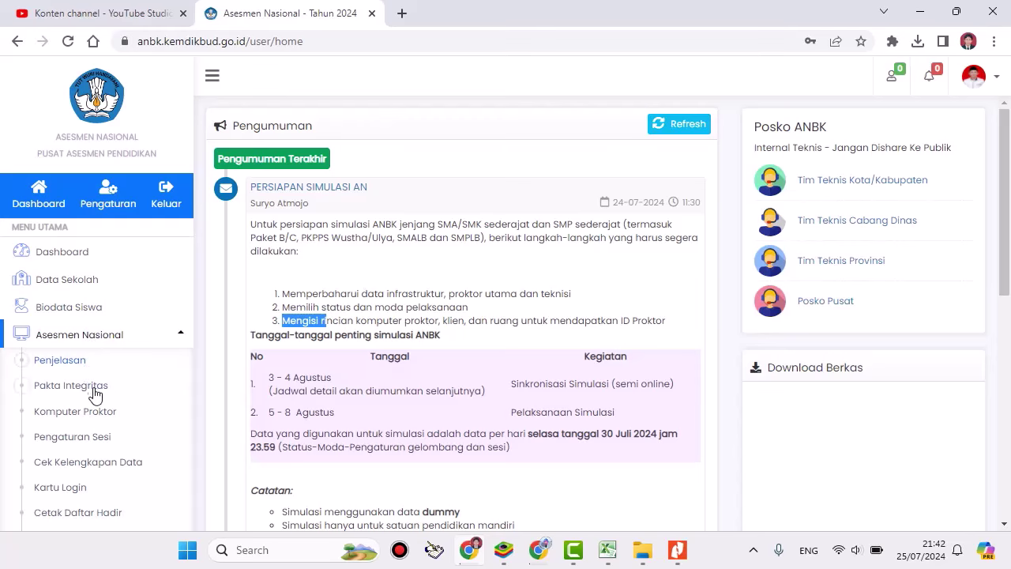
pyautogui.click(94, 419)
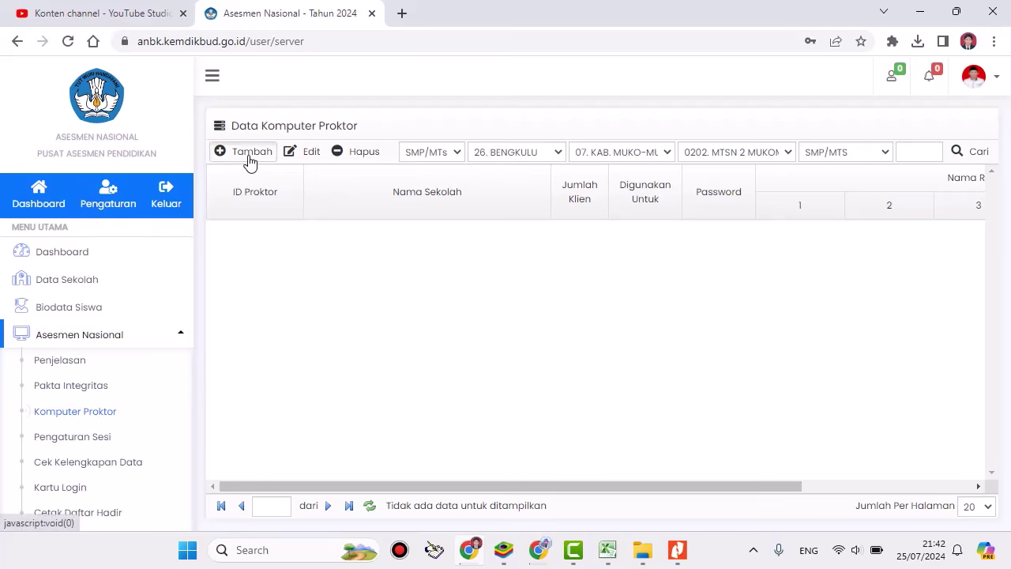
# Step: Add a proctor computer with 30 clients for 1 room named 'Lab komputer' and save
pyautogui.click(248, 158)
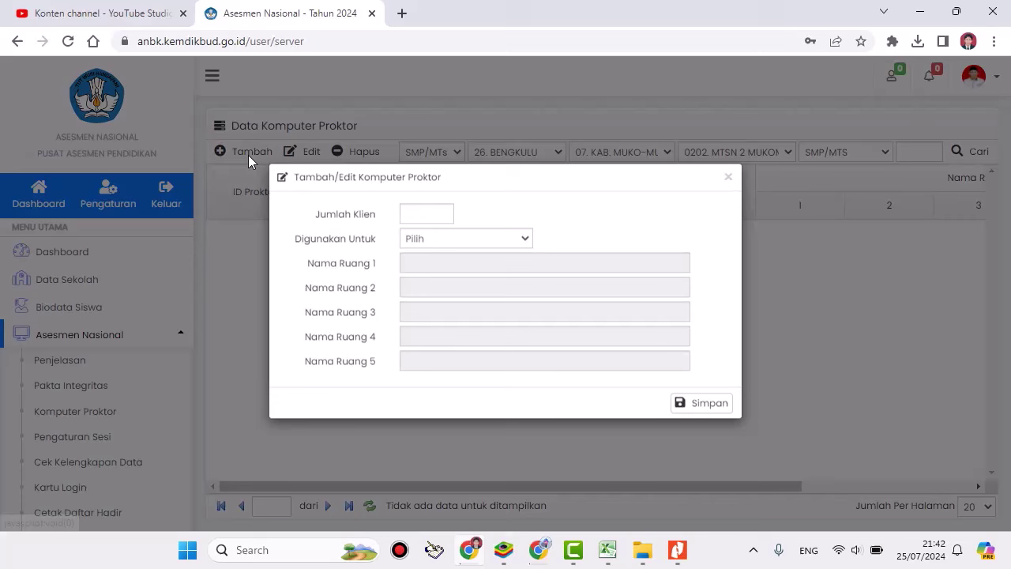
pyautogui.click(410, 224)
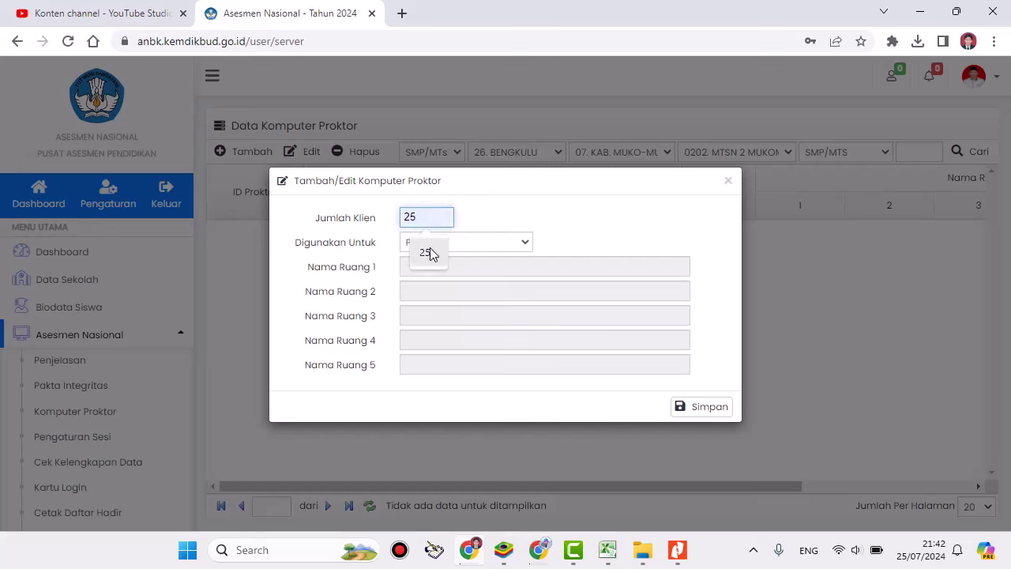
pyautogui.click(429, 252)
pyautogui.moveTo(435, 218); pyautogui.dragTo(398, 217)
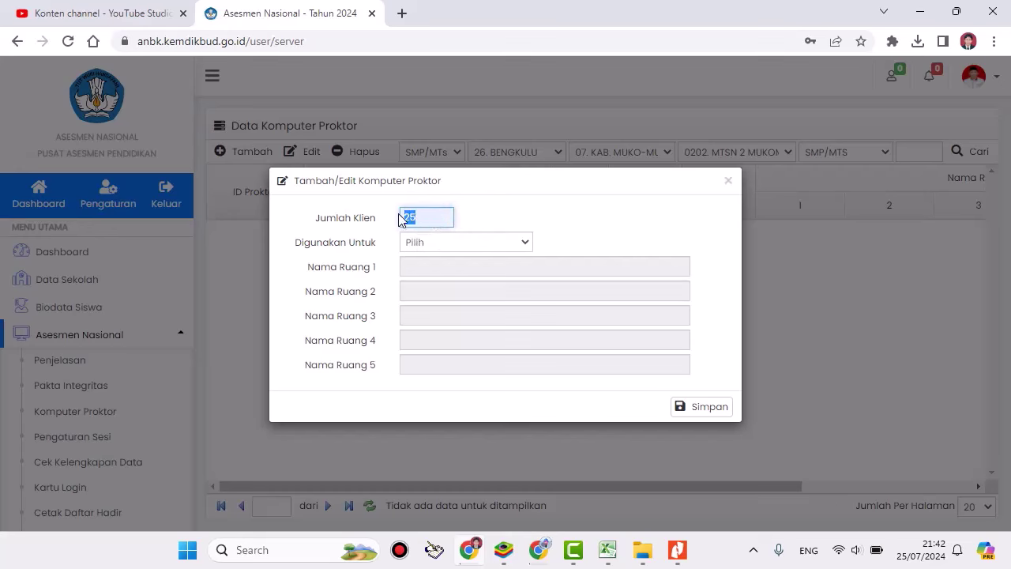
pyautogui.write('30')
pyautogui.click(432, 245)
pyautogui.click(431, 273)
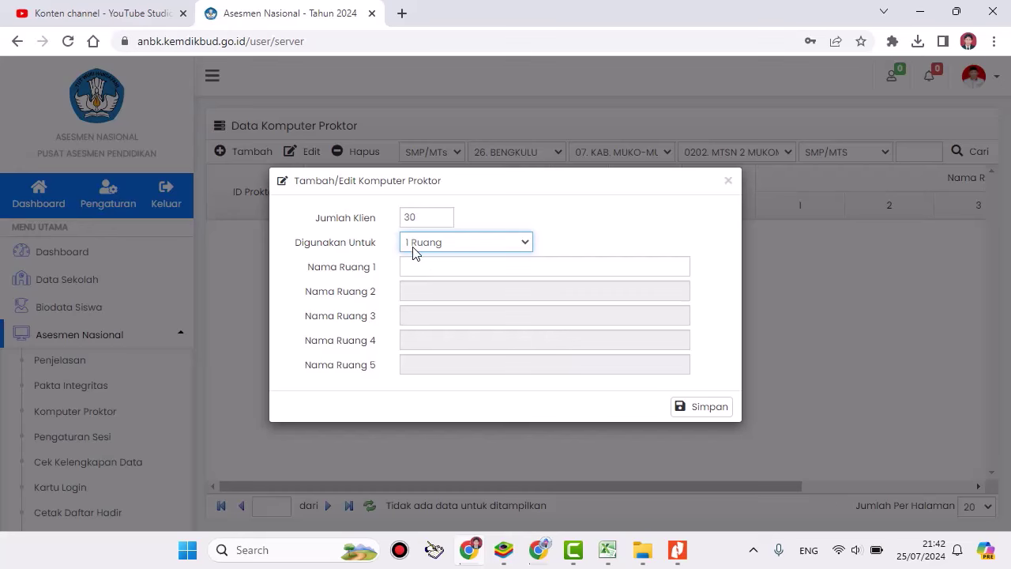
pyautogui.click(412, 267)
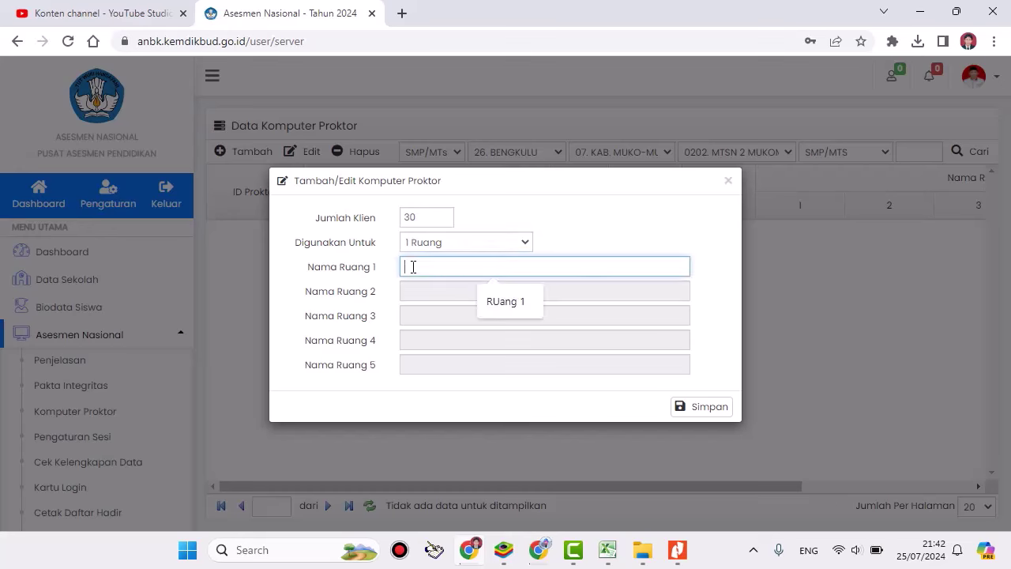
pyautogui.write('La')
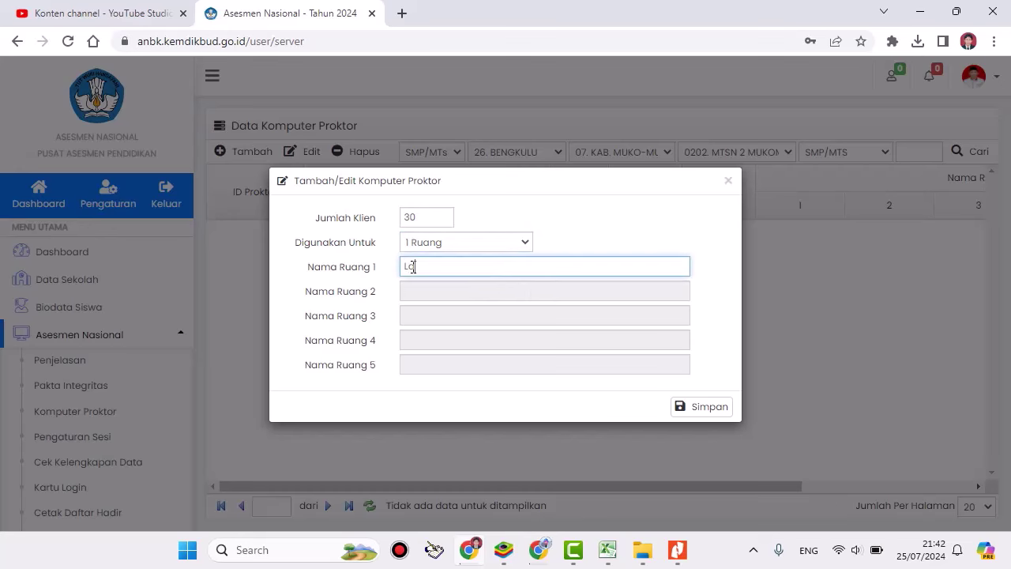
pyautogui.write('b komputer')
pyautogui.click(700, 414)
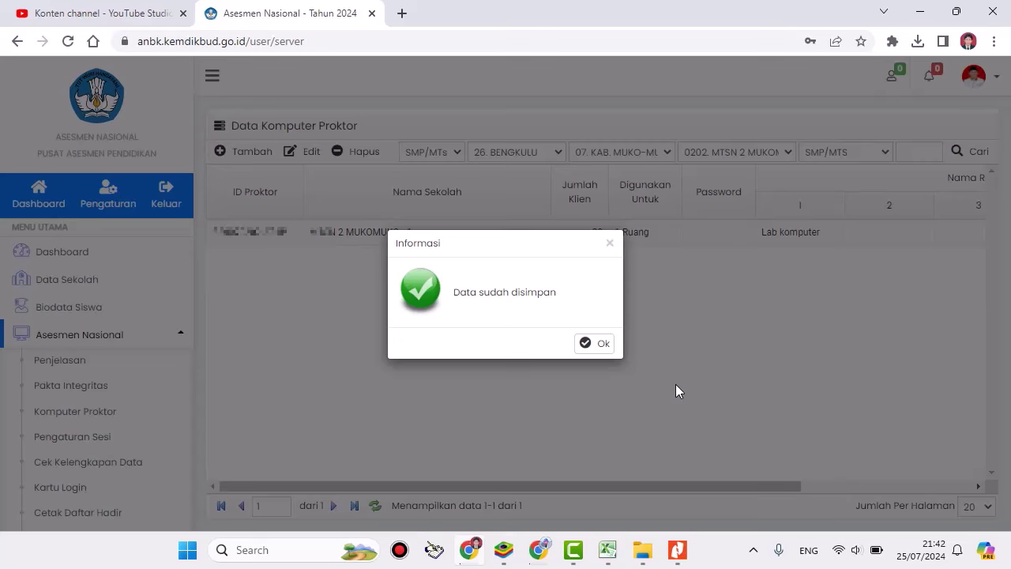
# Step: Dismiss 'Data sudah disimpan' and return to the Dashboard announcements
pyautogui.click(603, 344)
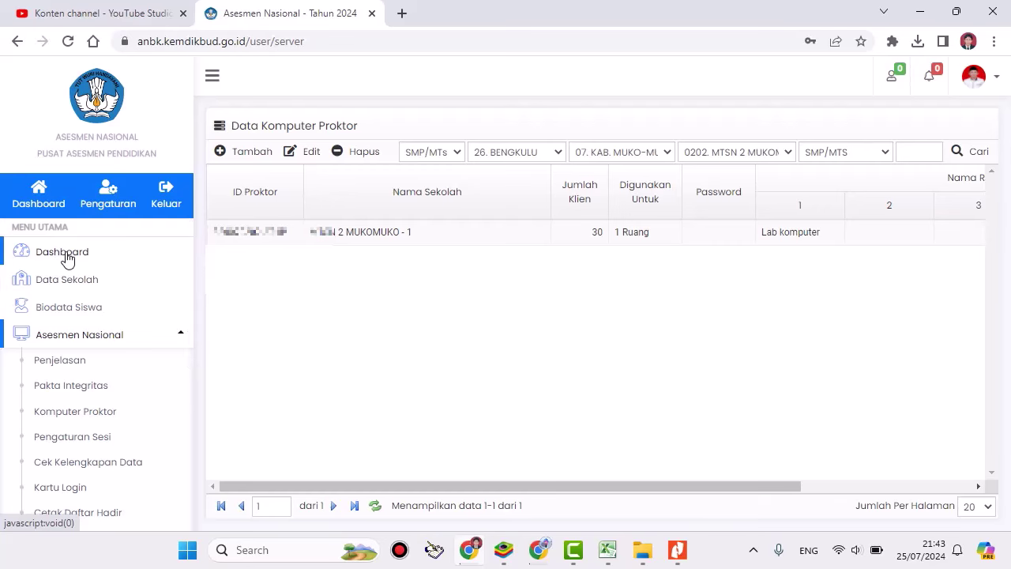
pyautogui.click(67, 258)
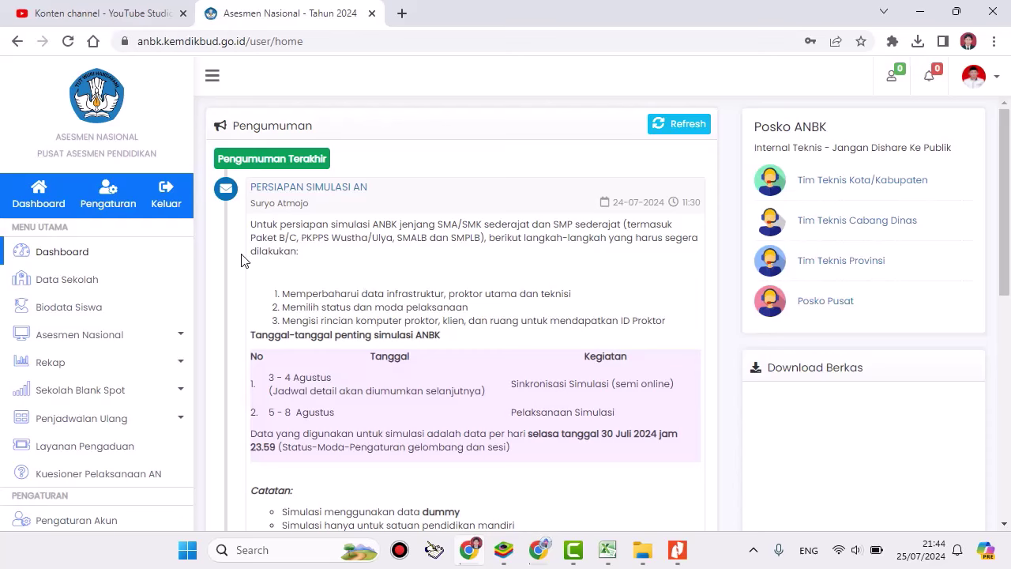
pyautogui.click(91, 335)
pyautogui.click(75, 286)
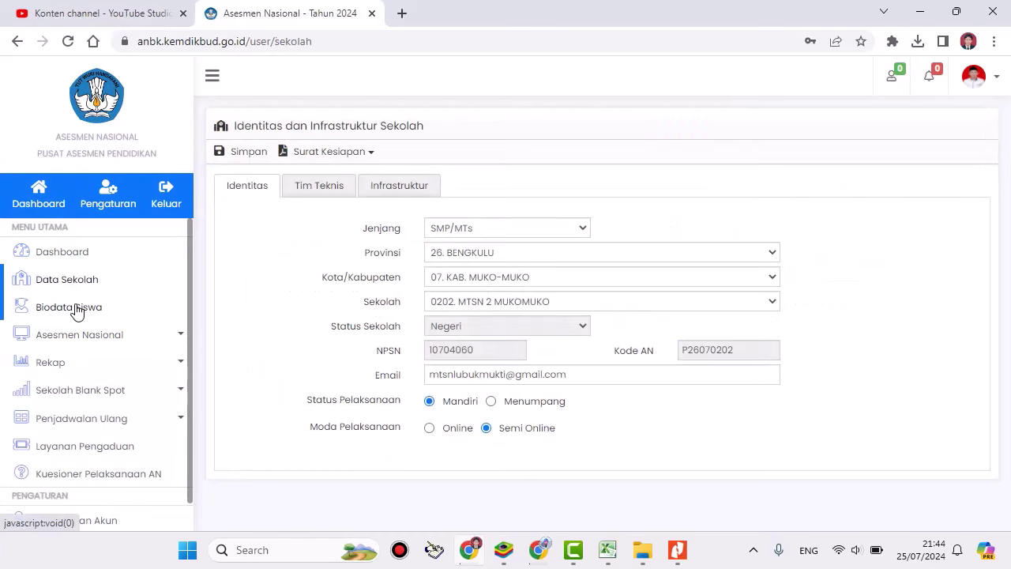
pyautogui.click(76, 309)
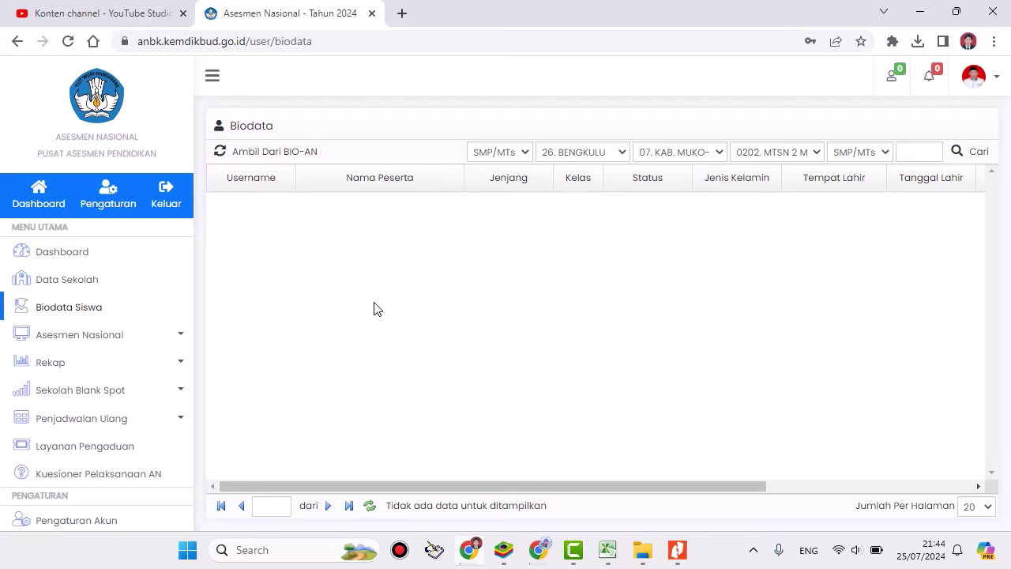
pyautogui.click(58, 252)
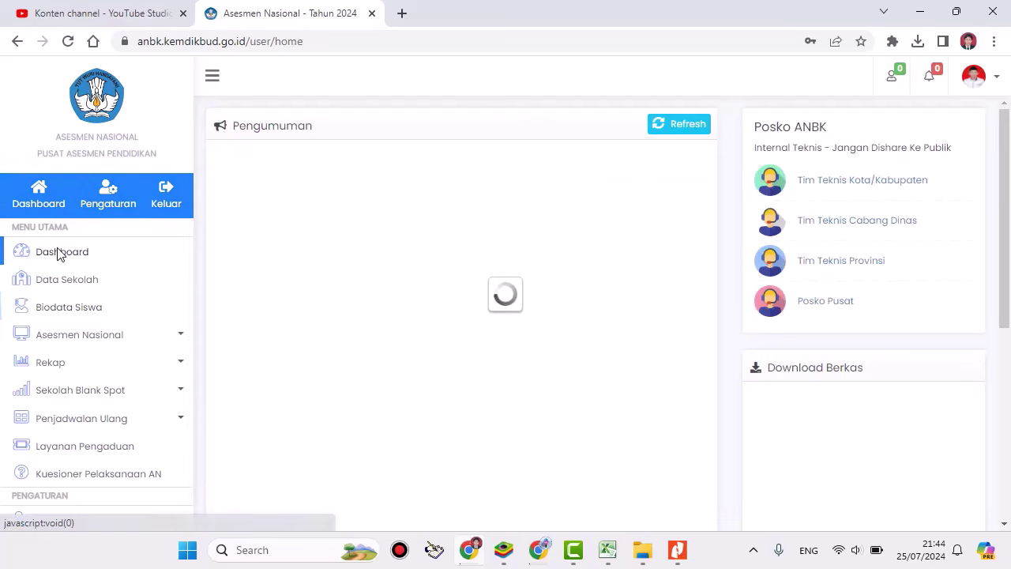